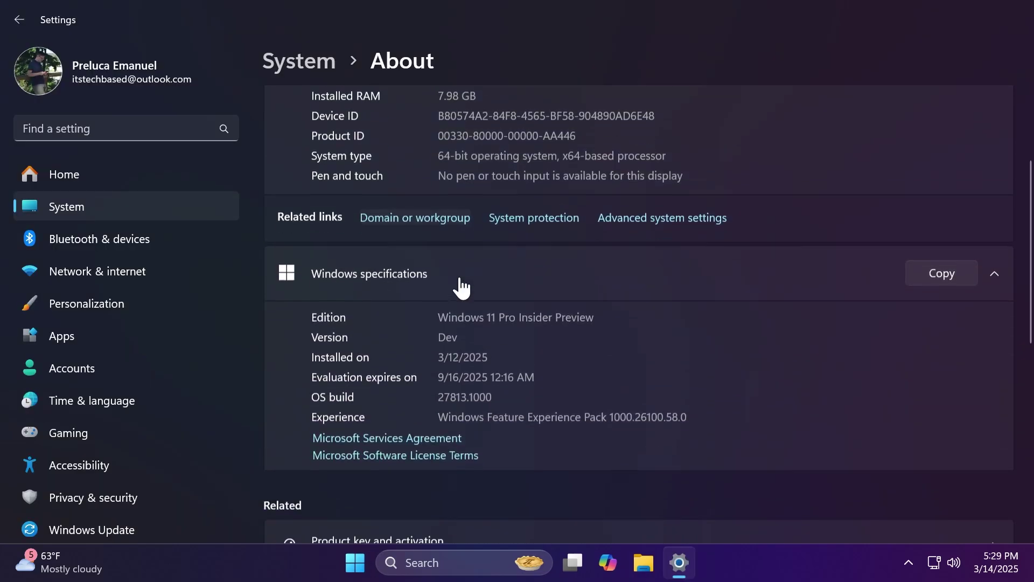
Close the leftover Settings window, then show the added features under System > Optional features
{"action": "scroll", "coordinate": [457, 284], "scroll_direction": "down", "scroll_amount": 1}
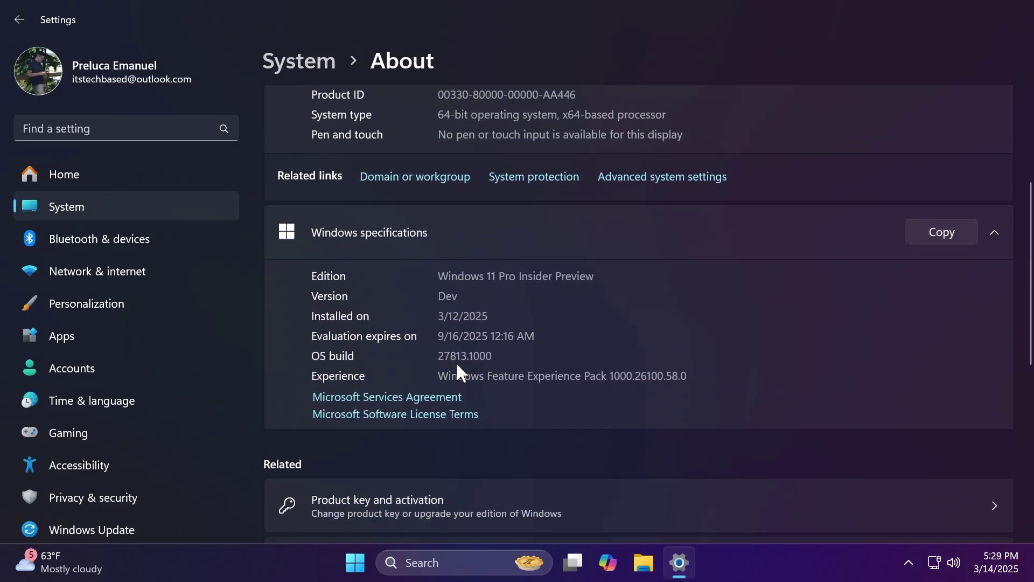
{"action": "left_click", "coordinate": [1018, 19]}
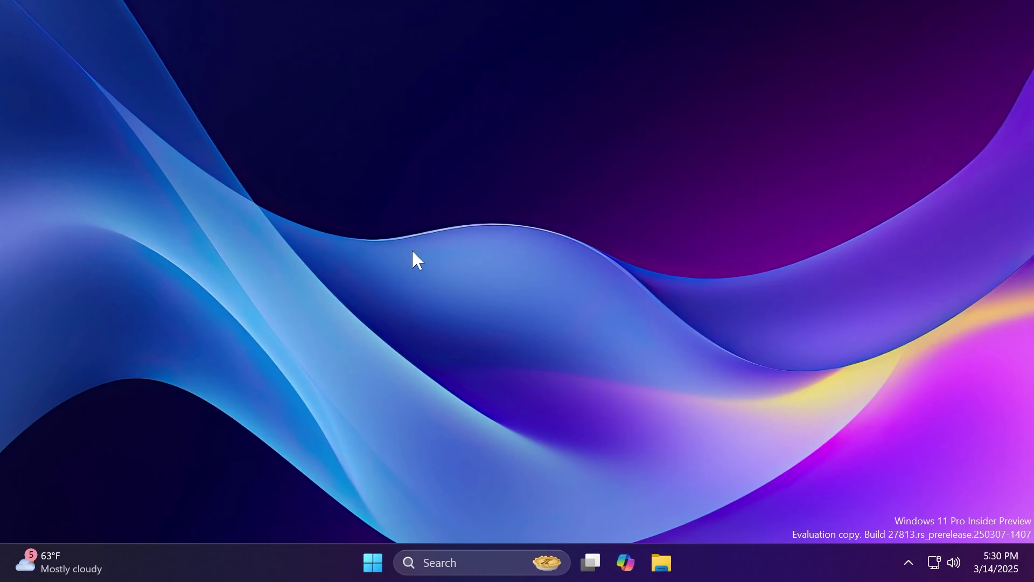
{"action": "key", "text": "super+i"}
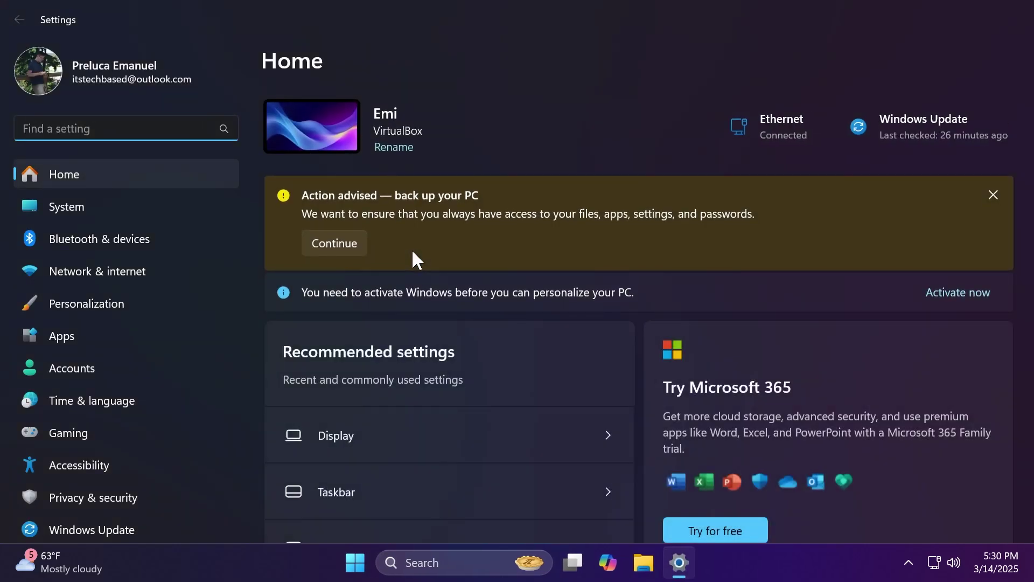
{"action": "left_click", "coordinate": [128, 208]}
{"action": "scroll", "coordinate": [525, 292], "scroll_direction": "down", "scroll_amount": 10}
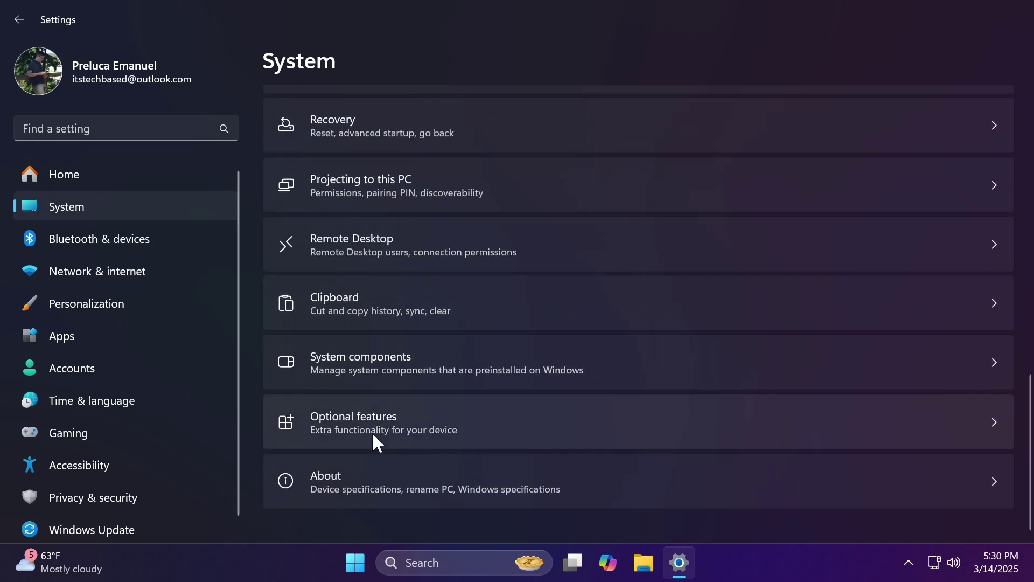
{"action": "left_click", "coordinate": [349, 428]}
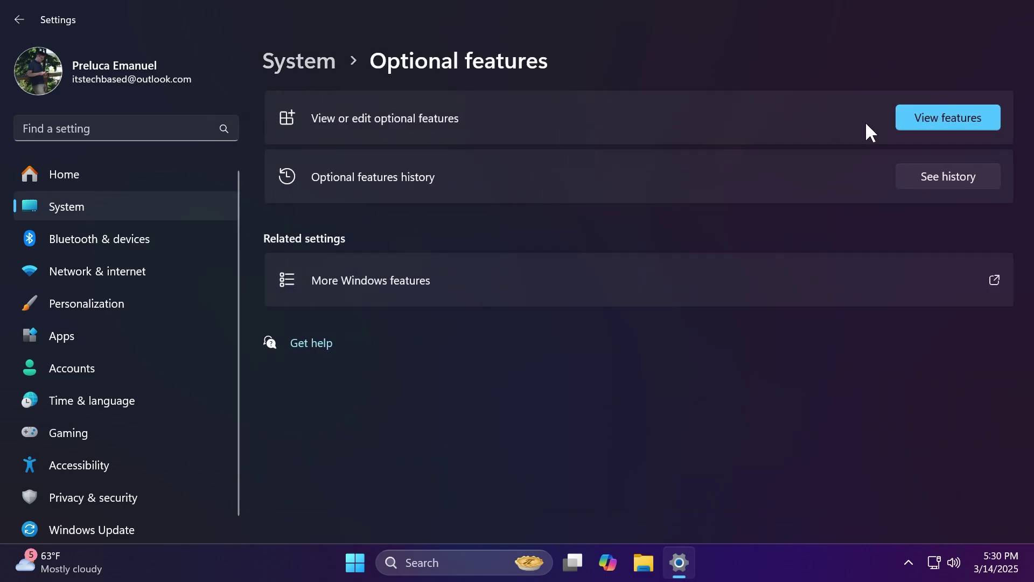
{"action": "left_click", "coordinate": [946, 119]}
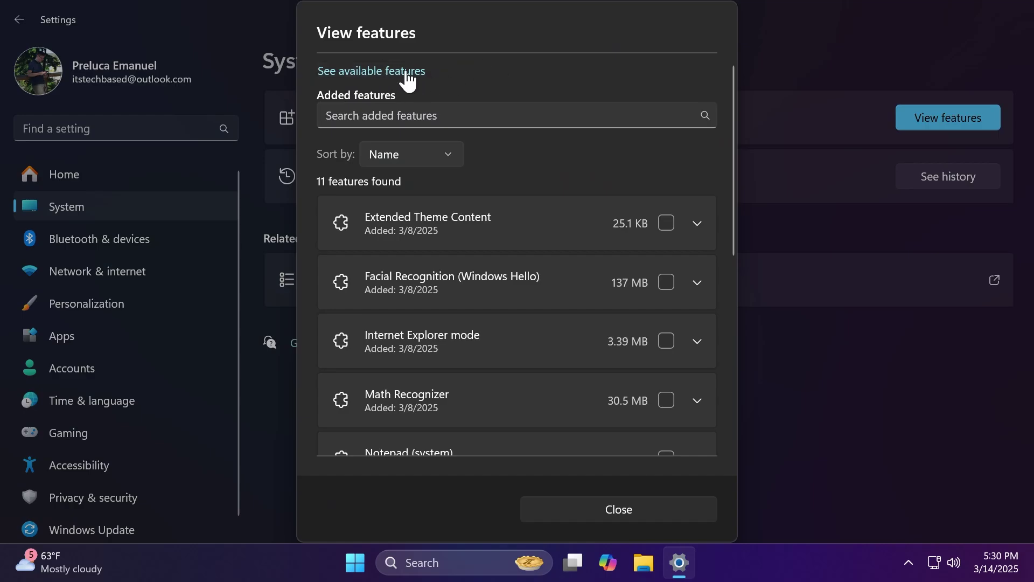
Toggle between the 11 added features and the available features list, then close Settings
{"action": "left_click", "coordinate": [359, 70]}
{"action": "left_click", "coordinate": [361, 73]}
{"action": "left_click", "coordinate": [401, 70]}
{"action": "left_click", "coordinate": [377, 72]}
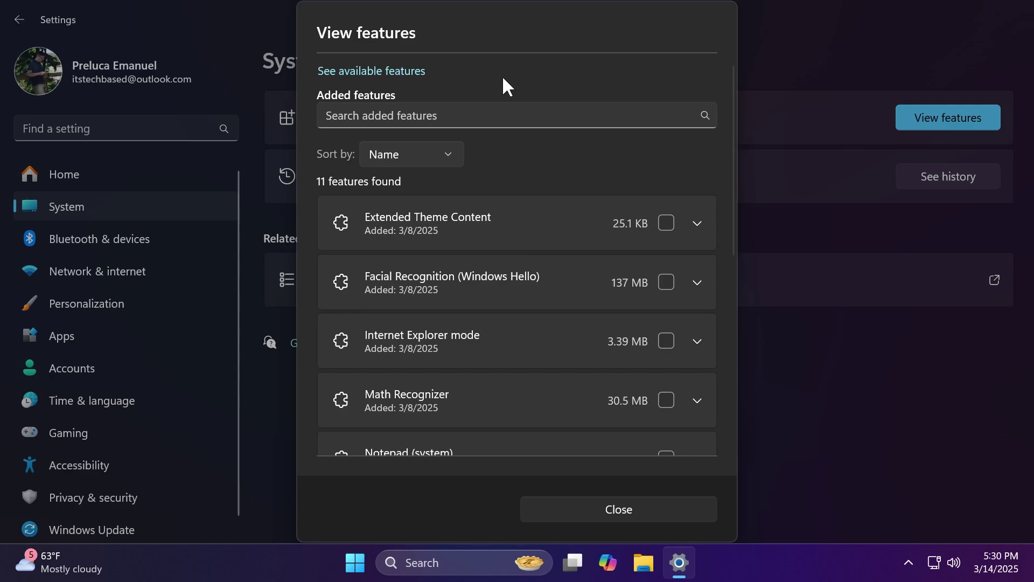
{"action": "left_click", "coordinate": [385, 71]}
{"action": "left_click", "coordinate": [380, 72]}
{"action": "left_click", "coordinate": [380, 73]}
{"action": "left_click", "coordinate": [401, 72]}
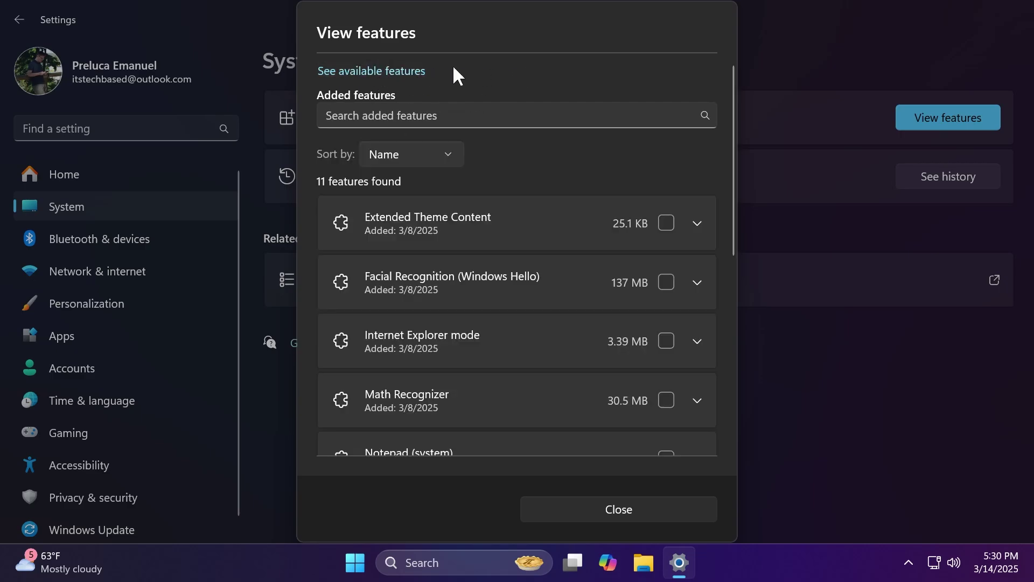
{"action": "left_click", "coordinate": [415, 70]}
{"action": "key", "text": "alt+F4"}
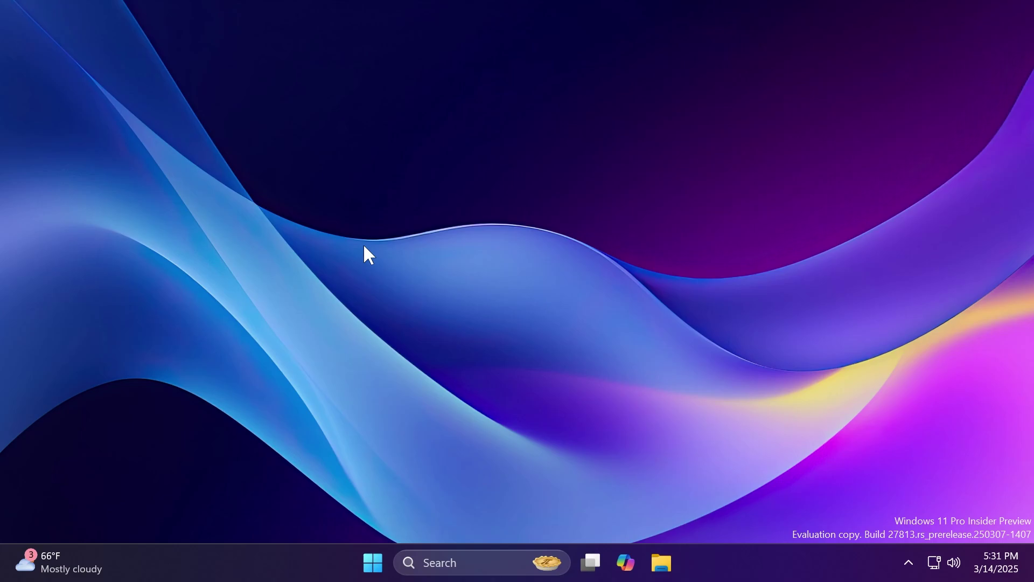
Launch Microsoft Store from search, run Check for updates on its Downloads page, then close it
{"action": "key", "text": "super"}
{"action": "type", "text": "store"}
{"action": "key", "text": "Return"}
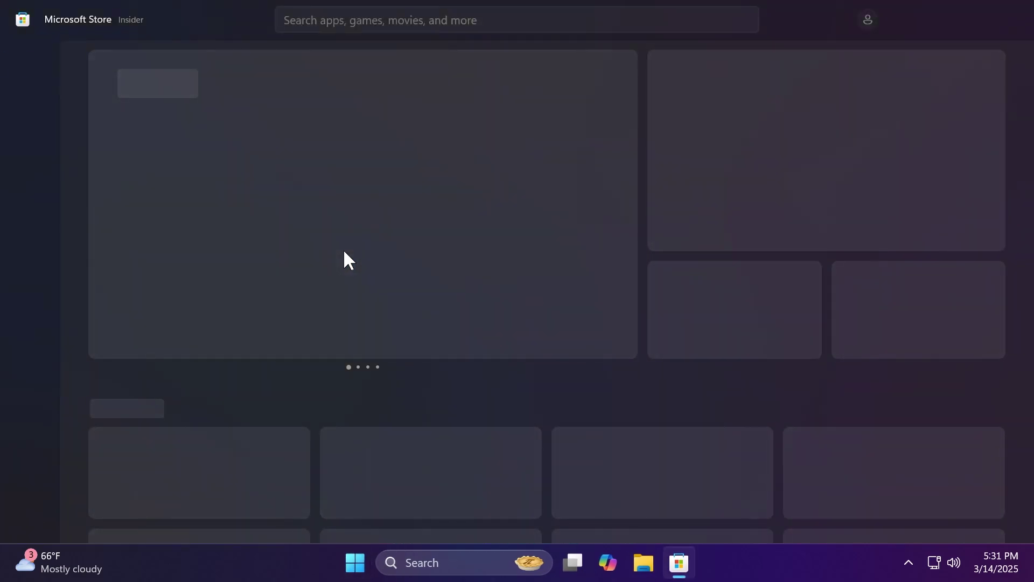
{"action": "left_click", "coordinate": [28, 458]}
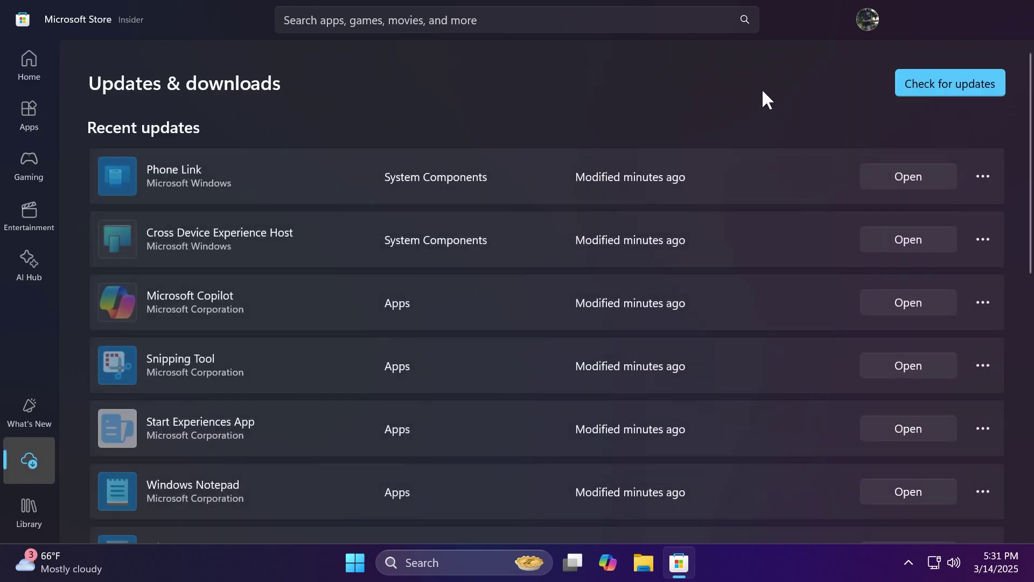
{"action": "left_click", "coordinate": [944, 81]}
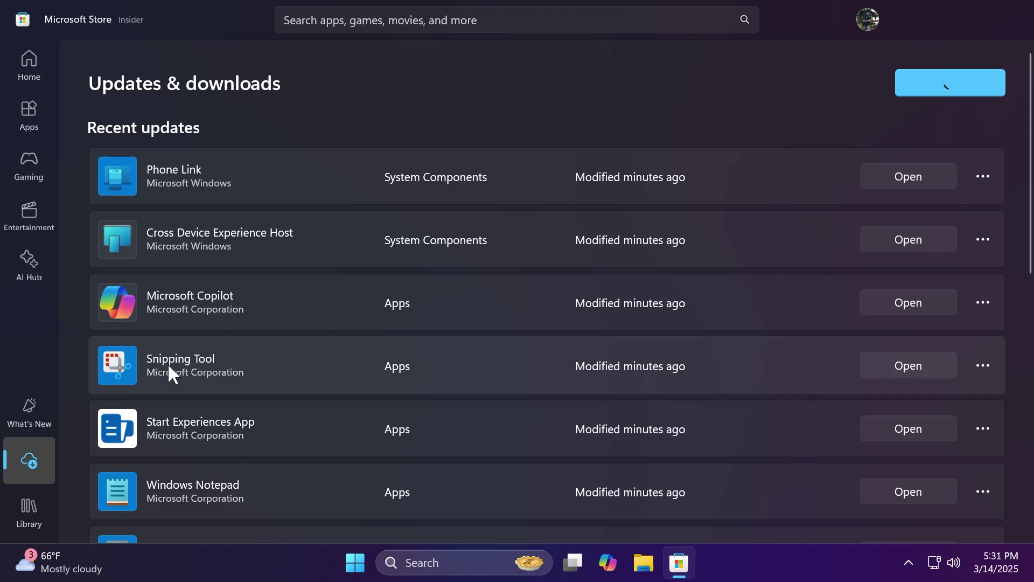
{"action": "key", "text": "alt+F4"}
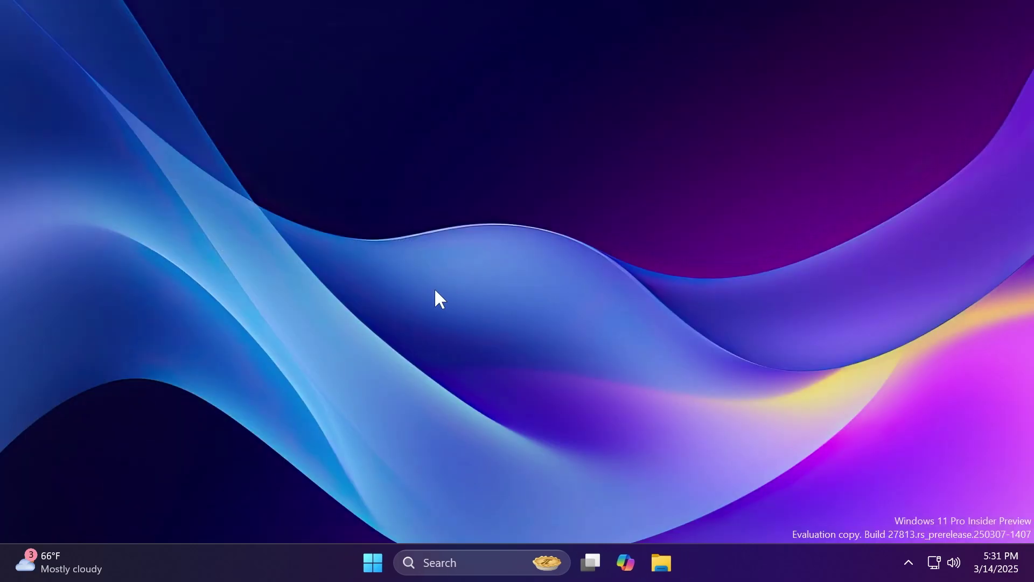
Snip a rectangle of the desktop wallpaper with Win+Shift+S and open it in the Snipping Tool editor
{"action": "key", "text": "super+shift+s"}
{"action": "left_click_drag", "start_coordinate": [234, 122], "coordinate": [665, 386]}
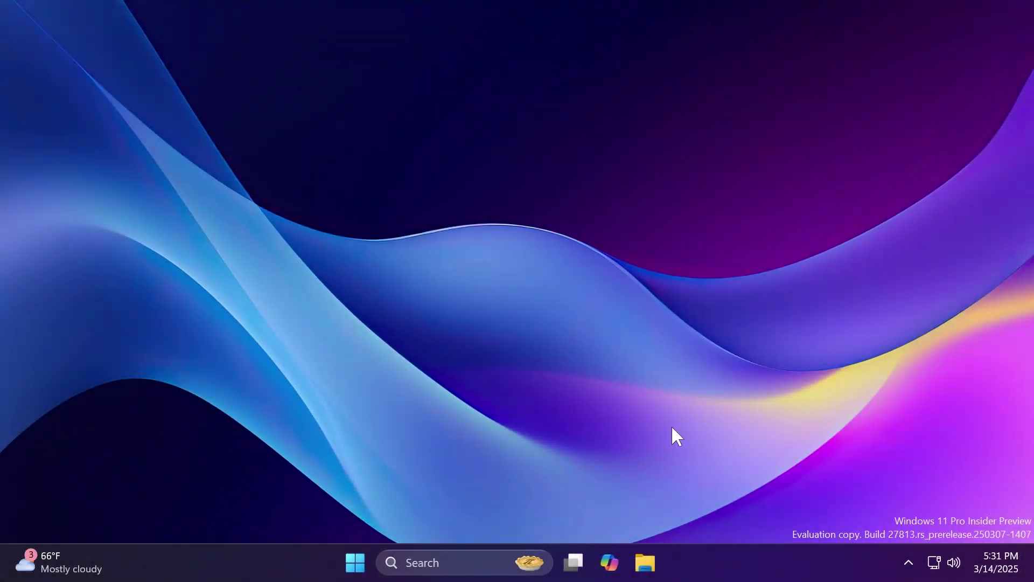
{"action": "left_click", "coordinate": [822, 327]}
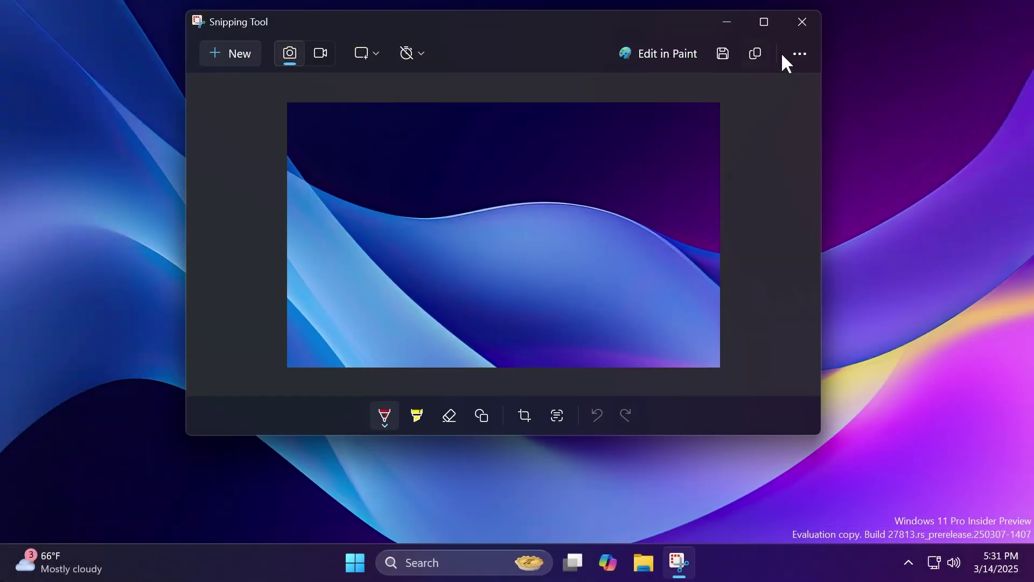
{"action": "left_click", "coordinate": [796, 23]}
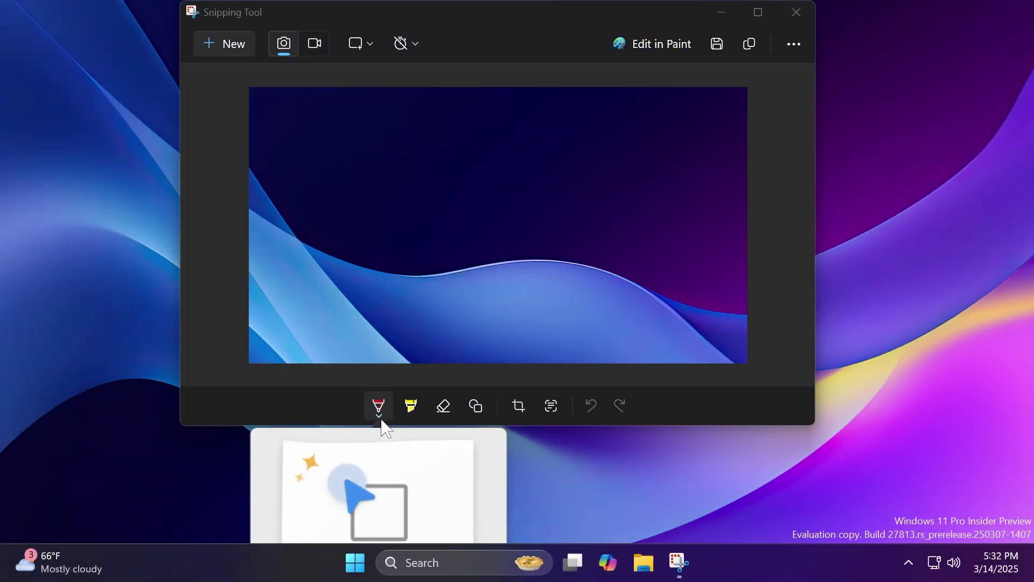
{"action": "left_click_drag", "start_coordinate": [519, 30], "coordinate": [530, 80]}
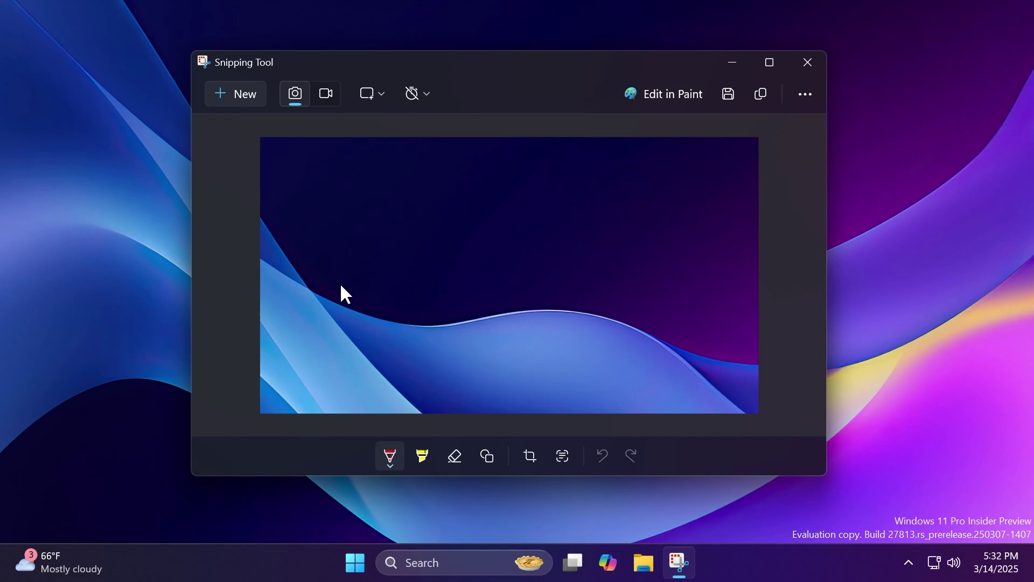
Draw a red pen square snapped to a clean rectangle, then an arrow pointing toward it
{"action": "left_click_drag", "start_coordinate": [425, 259], "coordinate": [421, 342]}
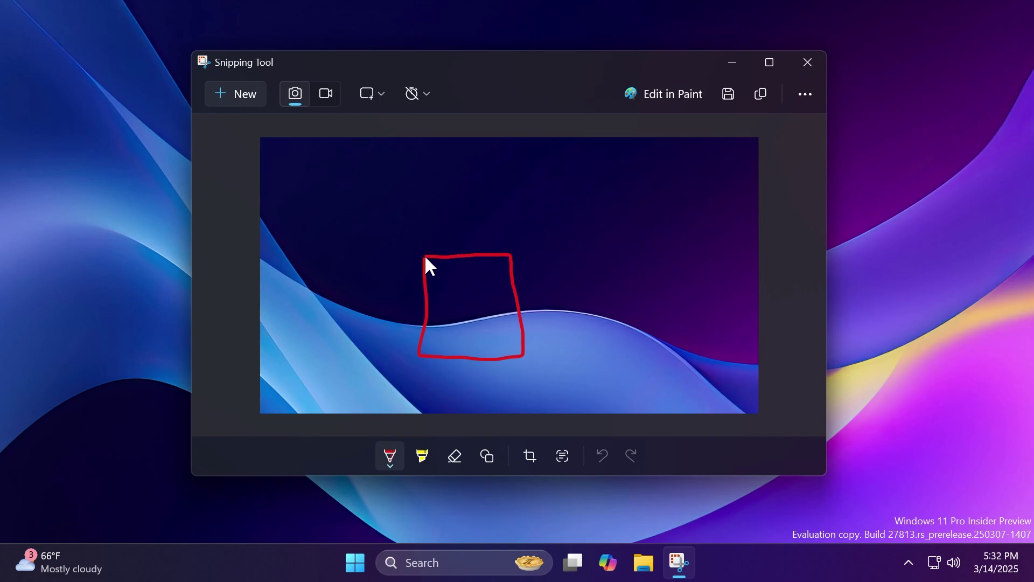
{"action": "left_click_drag", "start_coordinate": [425, 258], "coordinate": [425, 257]}
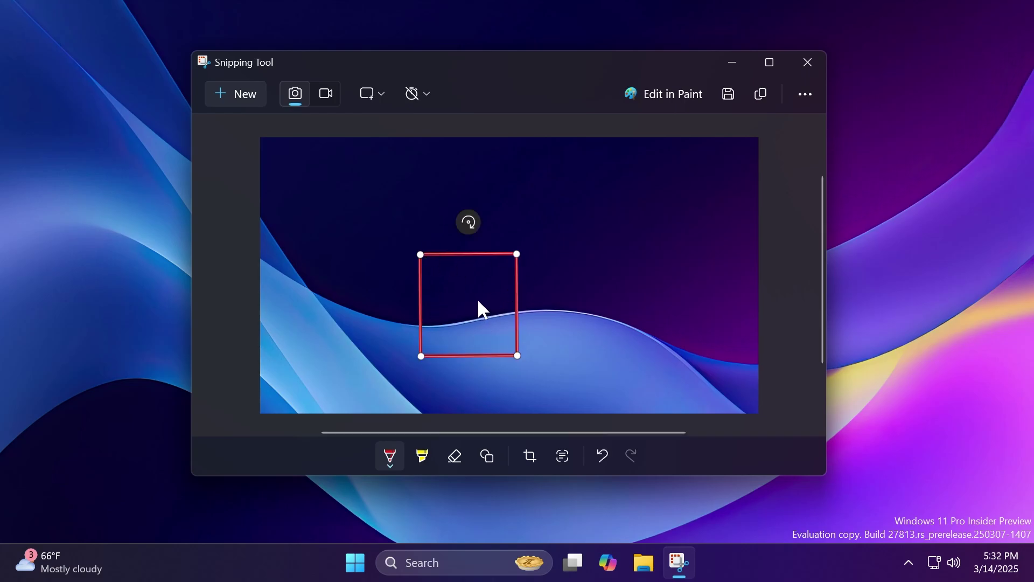
{"action": "left_click_drag", "start_coordinate": [516, 254], "coordinate": [539, 247]}
{"action": "mouse_move", "coordinate": [478, 220]}
{"action": "left_mouse_down"}
{"action": "mouse_move", "coordinate": [535, 271]}
{"action": "mouse_move", "coordinate": [458, 237]}
{"action": "mouse_move", "coordinate": [492, 361]}
{"action": "mouse_move", "coordinate": [538, 242]}
{"action": "mouse_move", "coordinate": [478, 231]}
{"action": "left_mouse_up"}
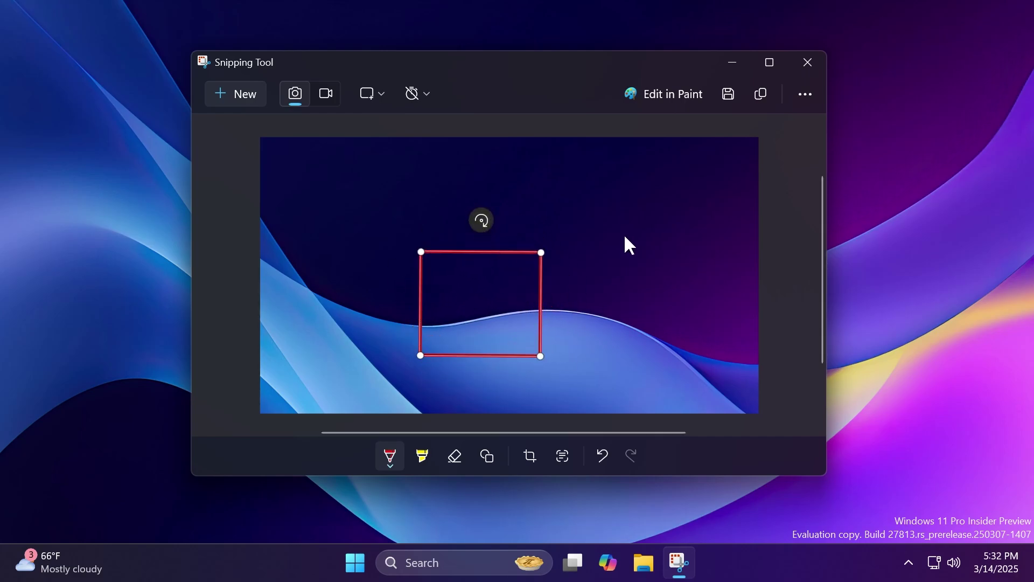
{"action": "mouse_move", "coordinate": [703, 179]}
{"action": "left_mouse_down"}
{"action": "mouse_move", "coordinate": [577, 264]}
{"action": "mouse_move", "coordinate": [581, 253]}
{"action": "mouse_move", "coordinate": [634, 270]}
{"action": "mouse_move", "coordinate": [563, 242]}
{"action": "mouse_move", "coordinate": [593, 259]}
{"action": "left_mouse_up"}
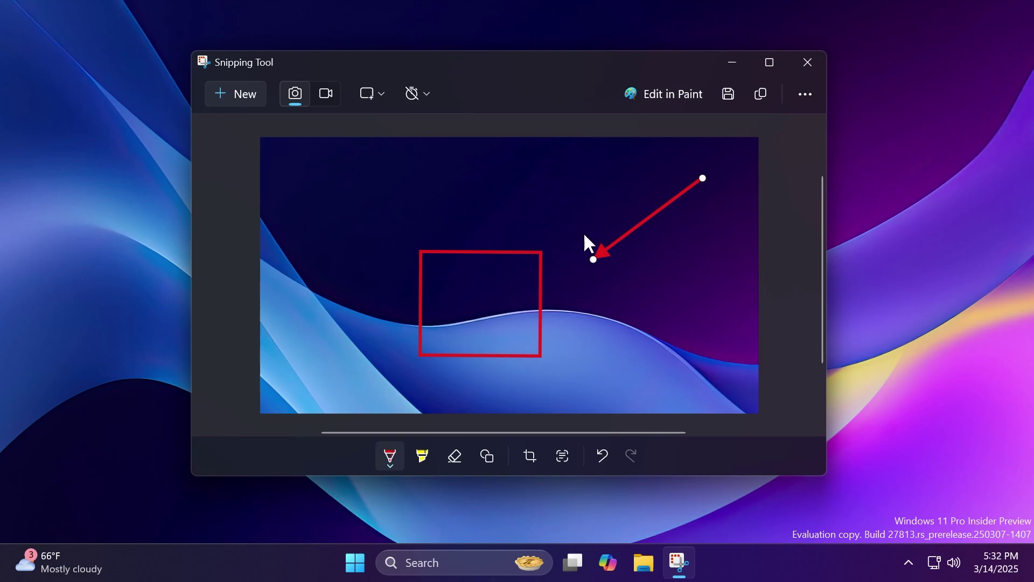
Add a snapped red circle, a long rectangle right of the square, and a four-sided outline below
{"action": "mouse_move", "coordinate": [346, 166]}
{"action": "left_mouse_down"}
{"action": "mouse_move", "coordinate": [345, 214]}
{"action": "mouse_move", "coordinate": [343, 166]}
{"action": "left_mouse_up"}
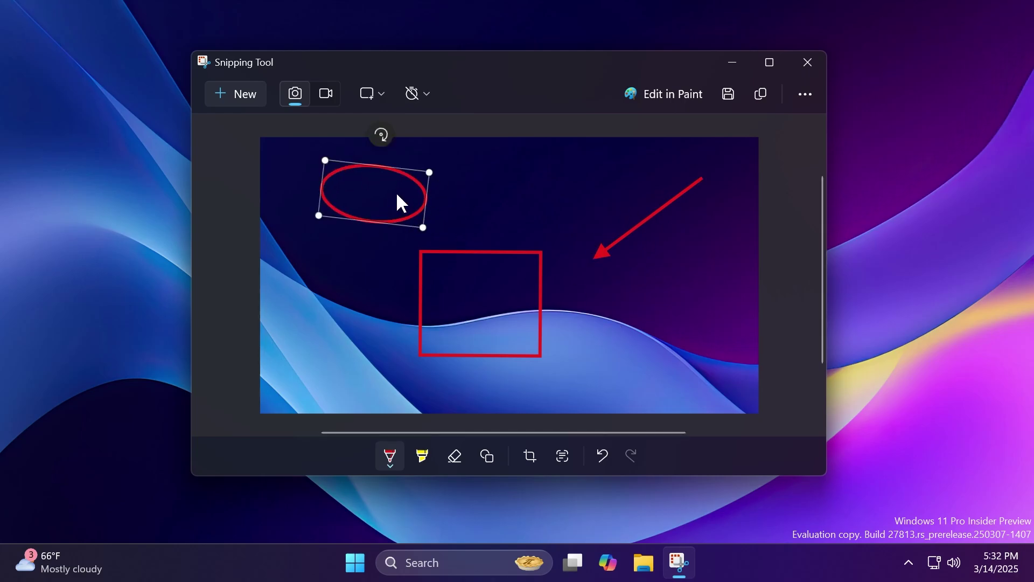
{"action": "left_click_drag", "start_coordinate": [370, 221], "coordinate": [365, 267]}
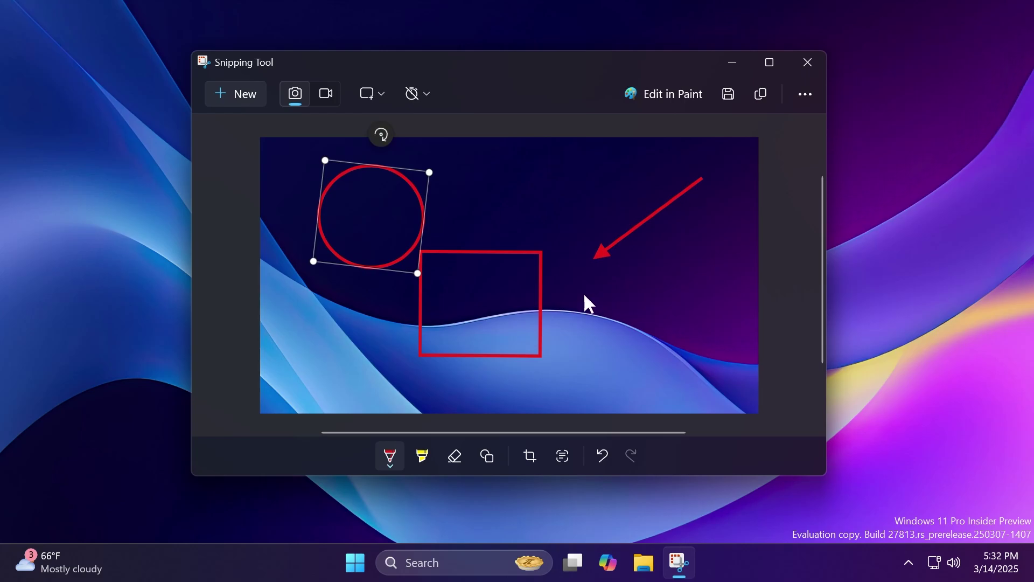
{"action": "left_click", "coordinate": [526, 216]}
{"action": "mouse_move", "coordinate": [560, 316]}
{"action": "left_mouse_down"}
{"action": "mouse_move", "coordinate": [561, 339]}
{"action": "mouse_move", "coordinate": [729, 335]}
{"action": "mouse_move", "coordinate": [560, 313]}
{"action": "left_mouse_up"}
{"action": "left_click_drag", "start_coordinate": [593, 354], "coordinate": [667, 393]}
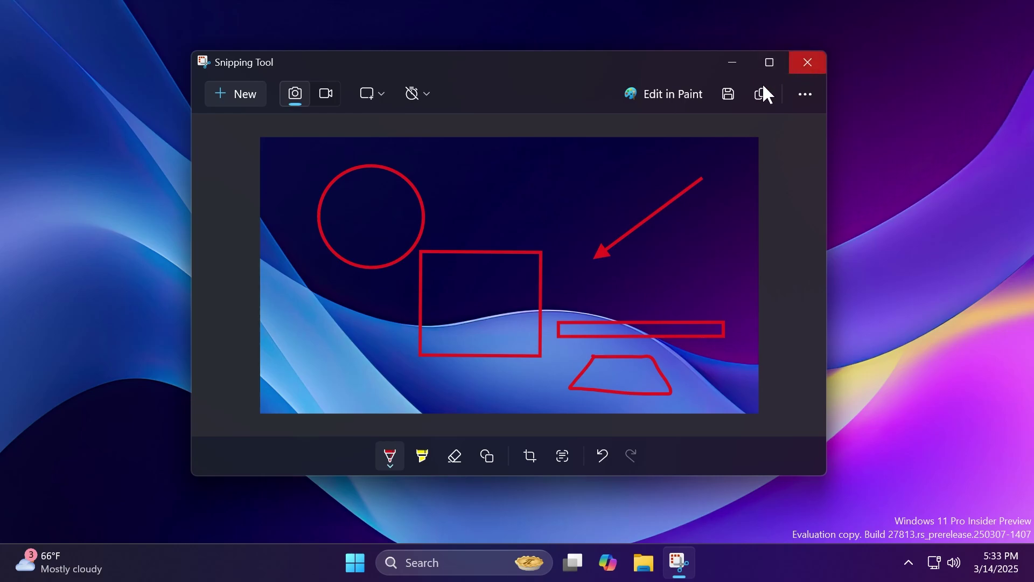
Close Snipping Tool and launch Notepad by searching 'note' from Start
{"action": "key", "text": "alt+F4"}
{"action": "key", "text": "super"}
{"action": "type", "text": "note"}
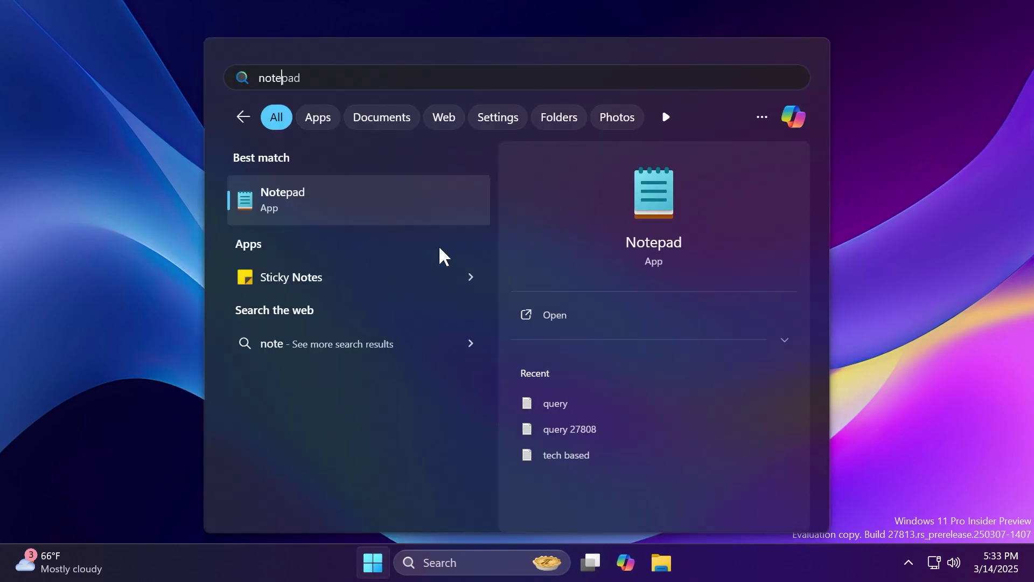
{"action": "key", "text": "Return"}
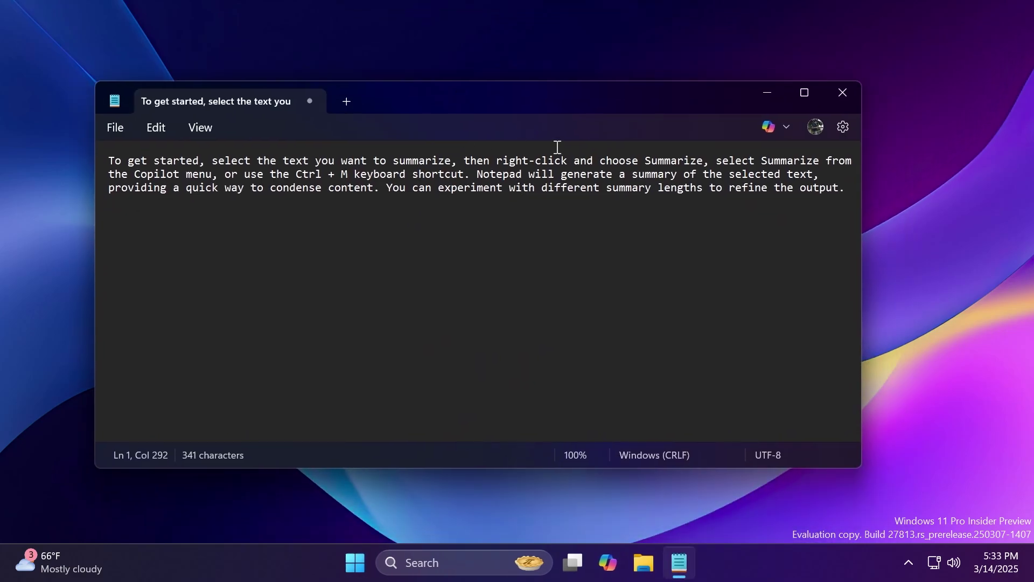
Try Copilot > Summarize on the note, dismiss the subscription notice, and reopen the Copilot menu
{"action": "left_click", "coordinate": [846, 188]}
{"action": "left_click", "coordinate": [781, 125]}
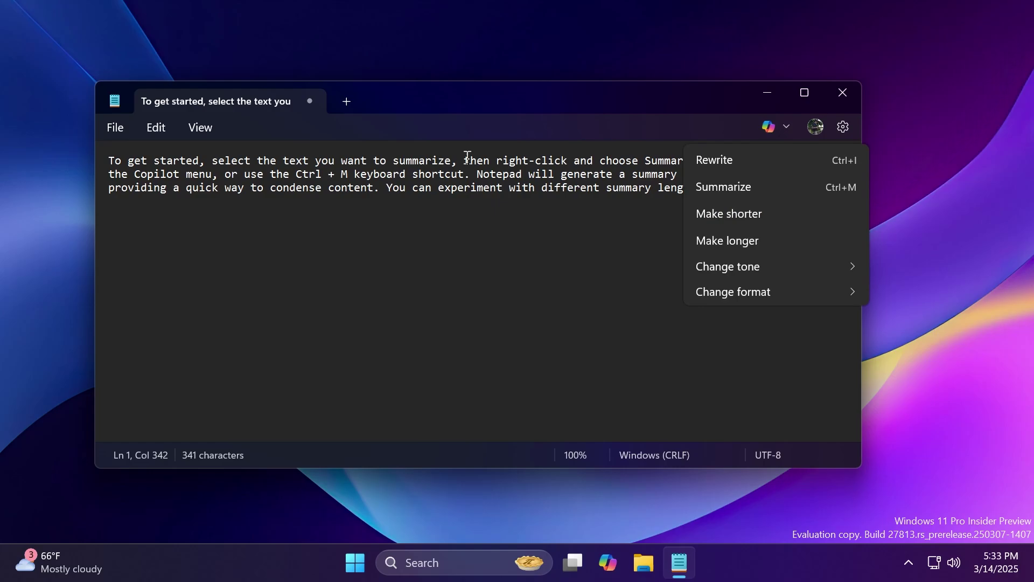
{"action": "left_click", "coordinate": [738, 188]}
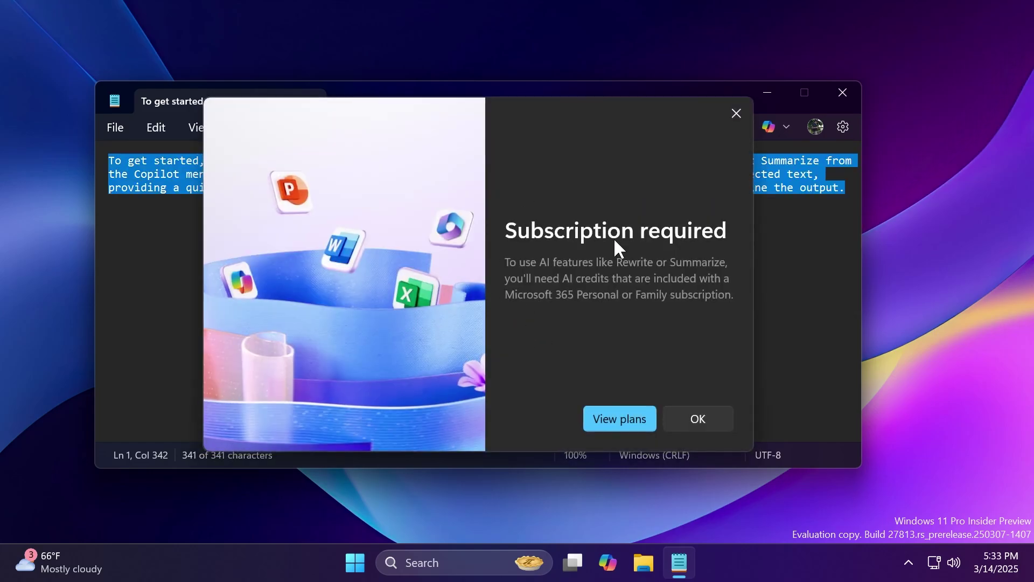
{"action": "left_click", "coordinate": [695, 420]}
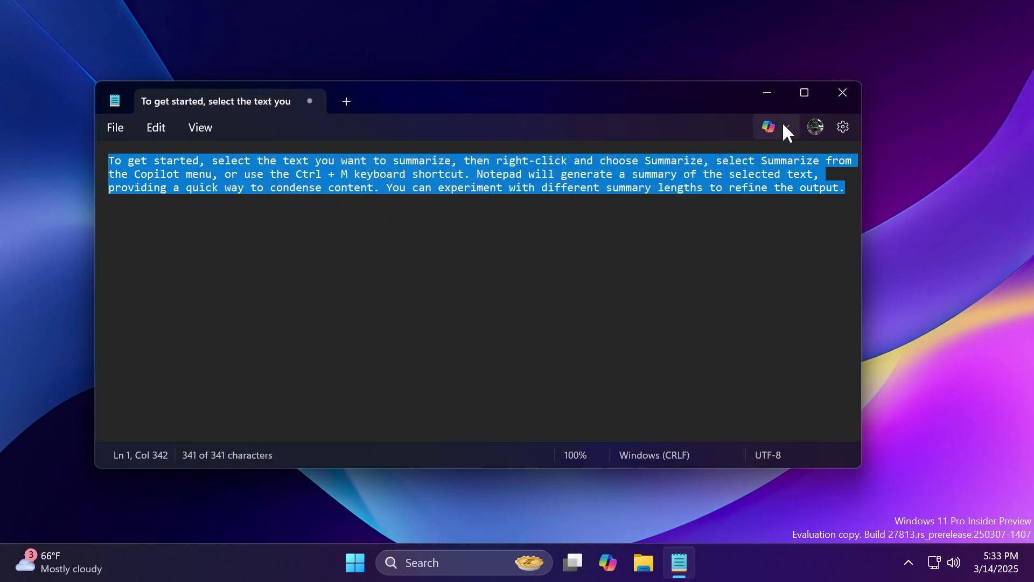
{"action": "left_click", "coordinate": [781, 125]}
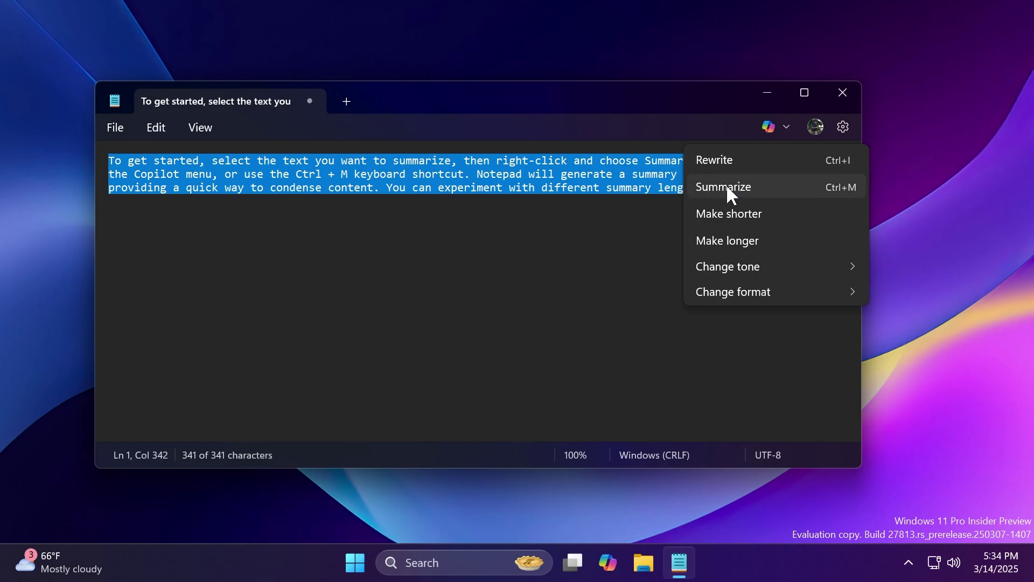
Clear Notepad's File > Recent list so it shows No recent files, then close Notepad
{"action": "left_click", "coordinate": [559, 99]}
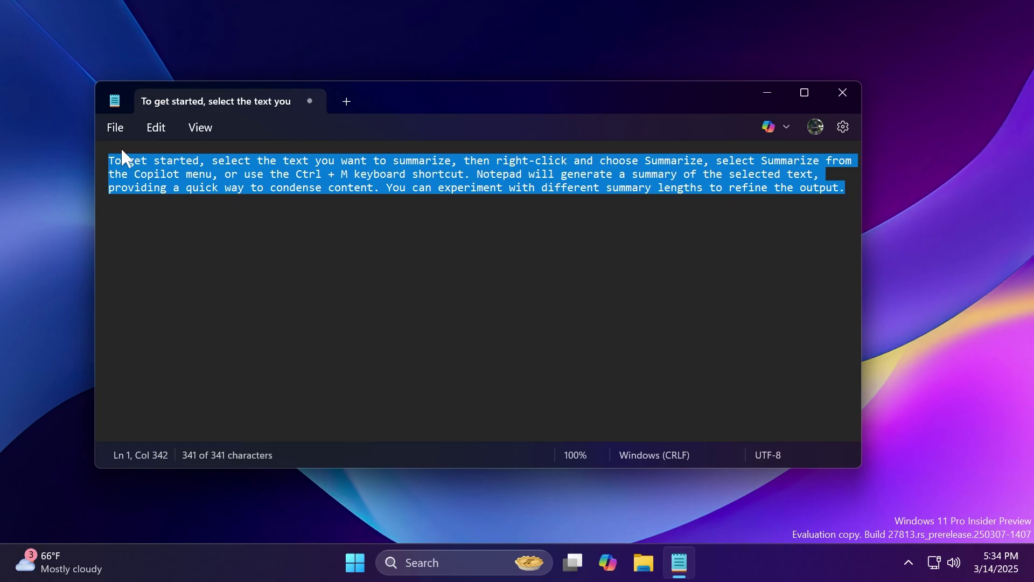
{"action": "left_click", "coordinate": [113, 126]}
{"action": "mouse_move", "coordinate": [144, 236]}
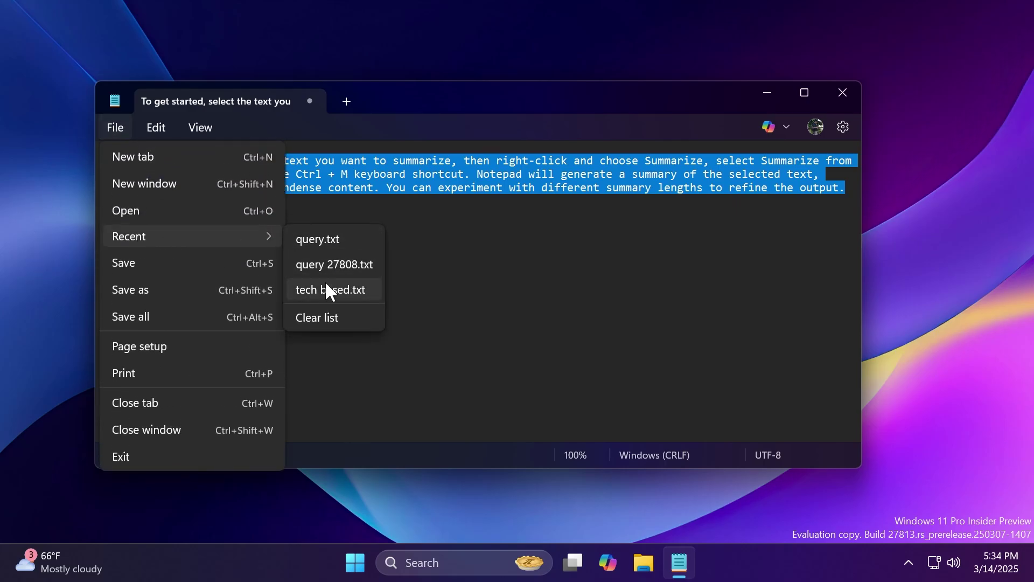
{"action": "left_click", "coordinate": [345, 319]}
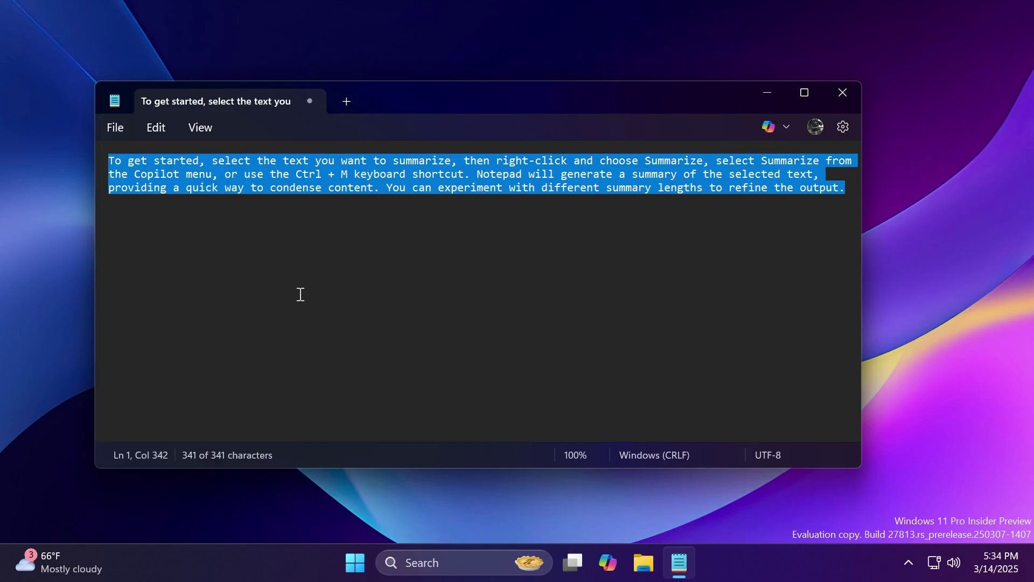
{"action": "mouse_move", "coordinate": [175, 237]}
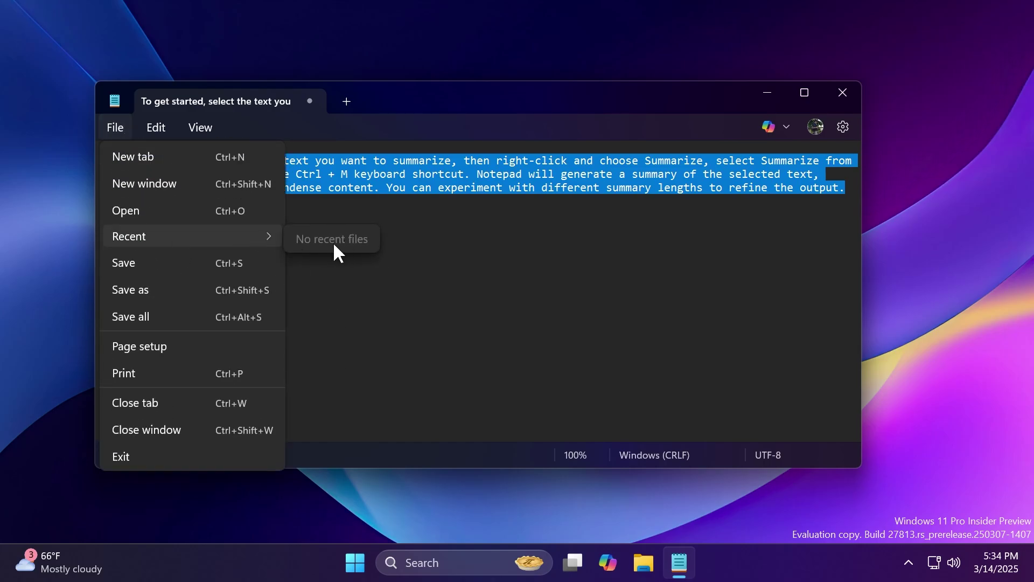
{"action": "left_click", "coordinate": [436, 247]}
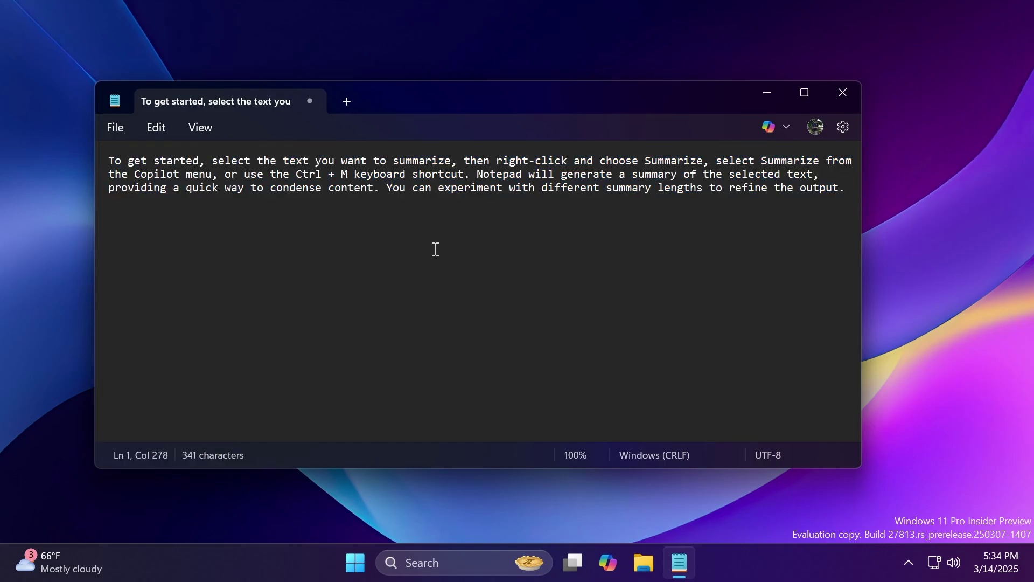
{"action": "left_click", "coordinate": [839, 91]}
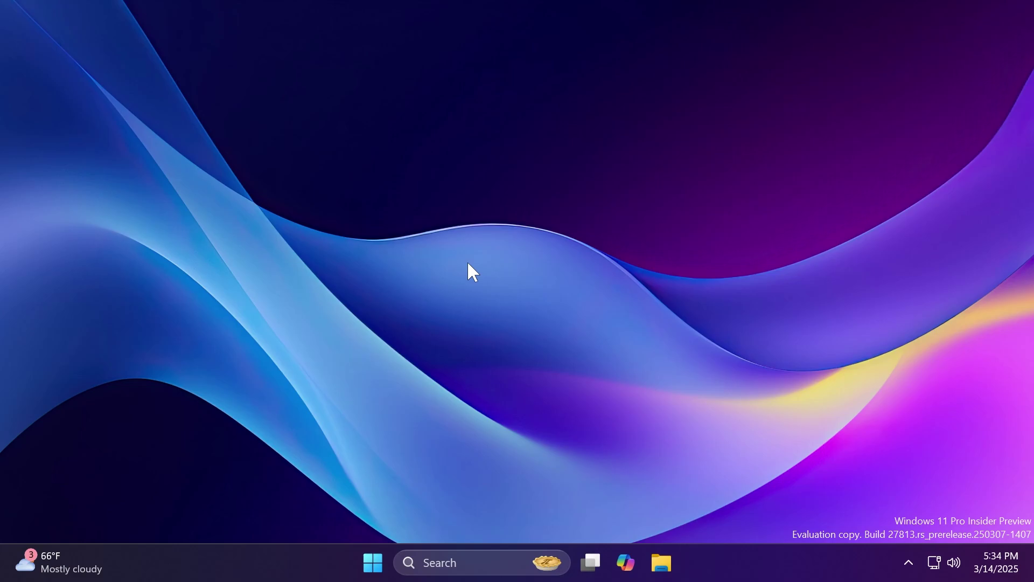
{"action": "key", "text": "super+i"}
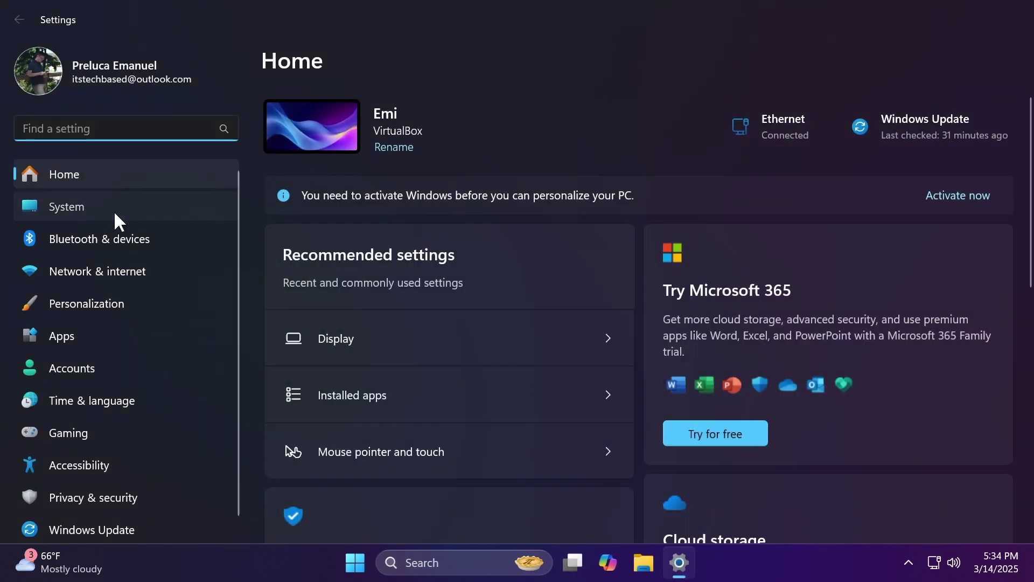
{"action": "left_click", "coordinate": [116, 213]}
{"action": "left_click", "coordinate": [452, 259]}
{"action": "left_click", "coordinate": [431, 236]}
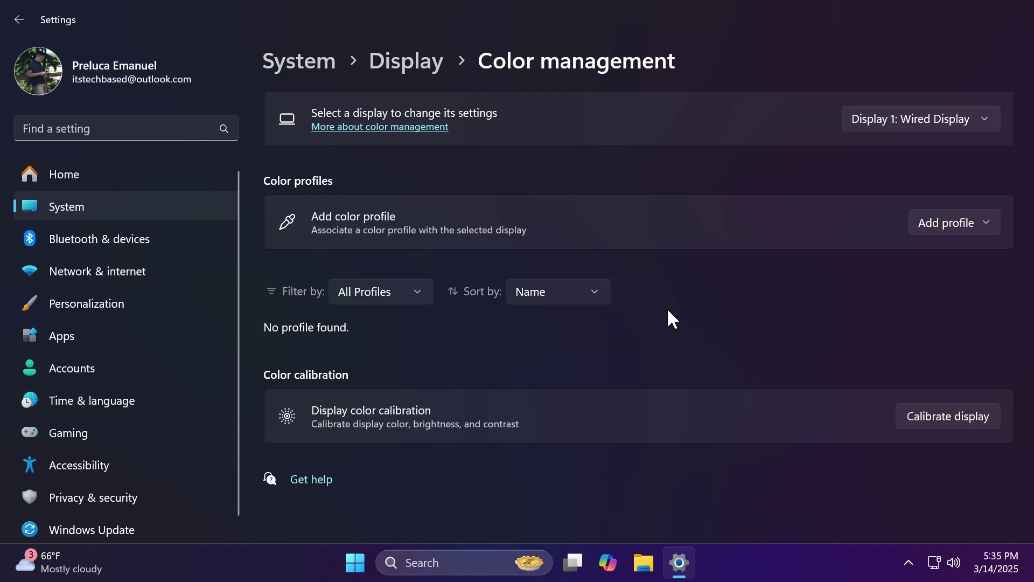
{"action": "left_click", "coordinate": [1021, 20]}
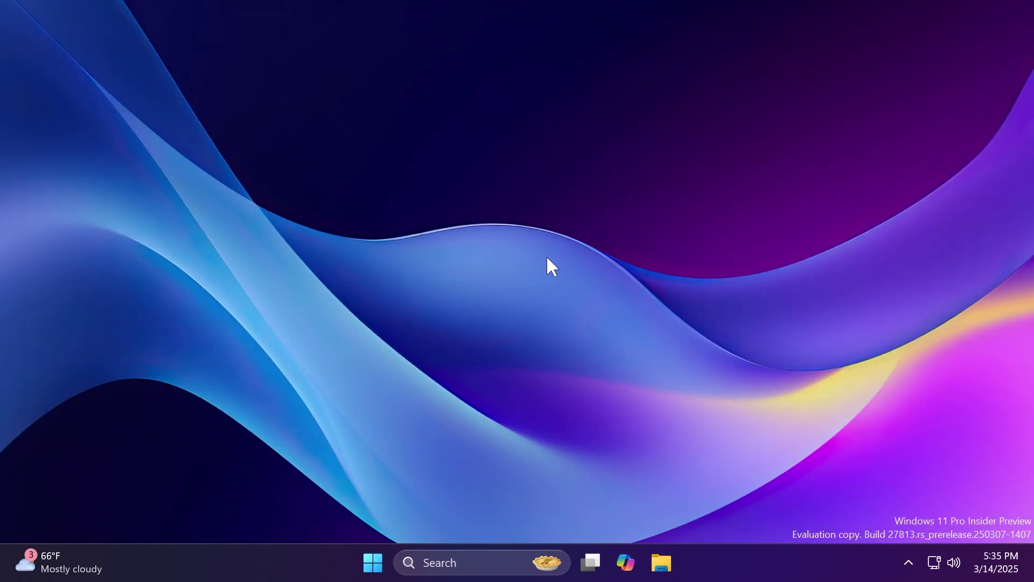